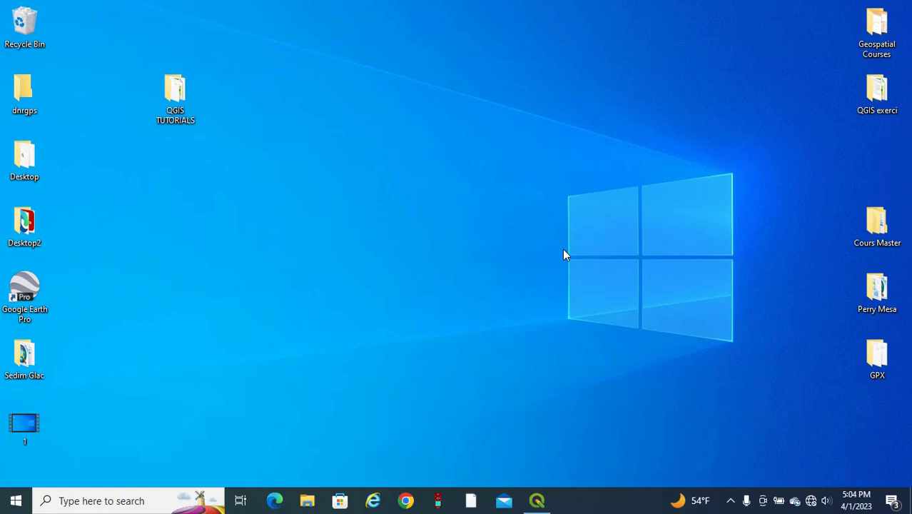
Bring up the QGIS Digitizing project, zoom to the AZROU Geo_modified layer, then zoom into Azrou
{"action": "left_click", "coordinate": [537, 501]}
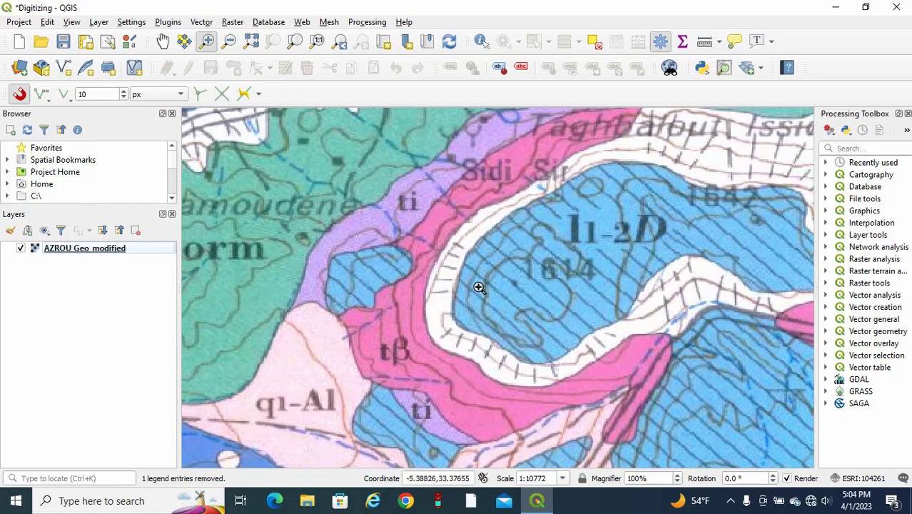
{"action": "right_click", "coordinate": [78, 249]}
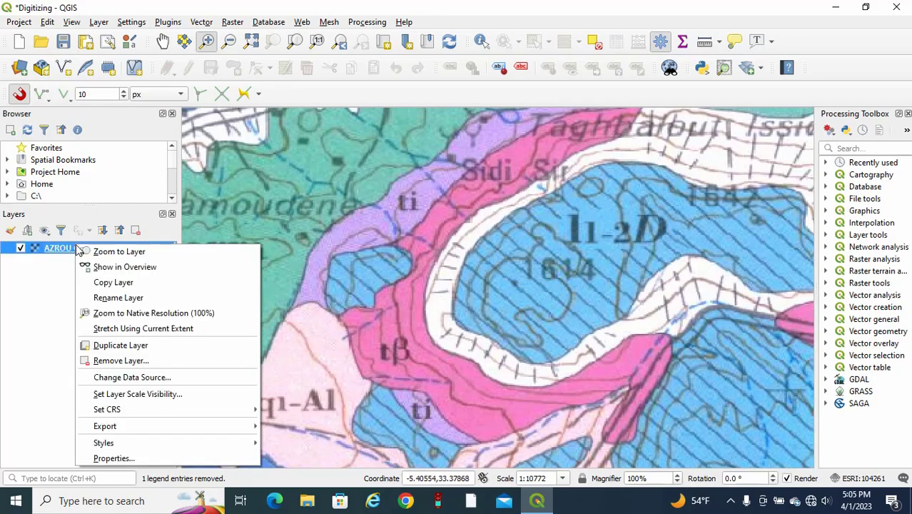
{"action": "left_click", "coordinate": [103, 252]}
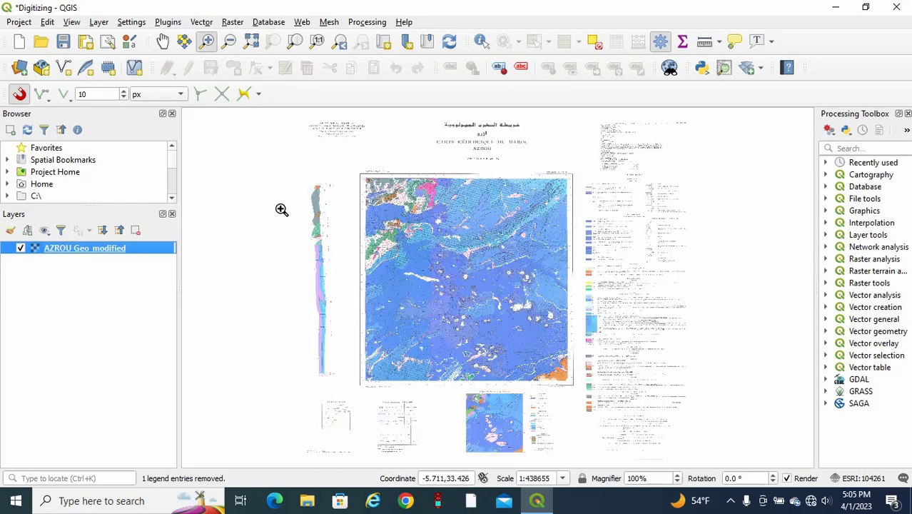
{"action": "left_click_drag", "start_coordinate": [378, 221], "coordinate": [434, 257]}
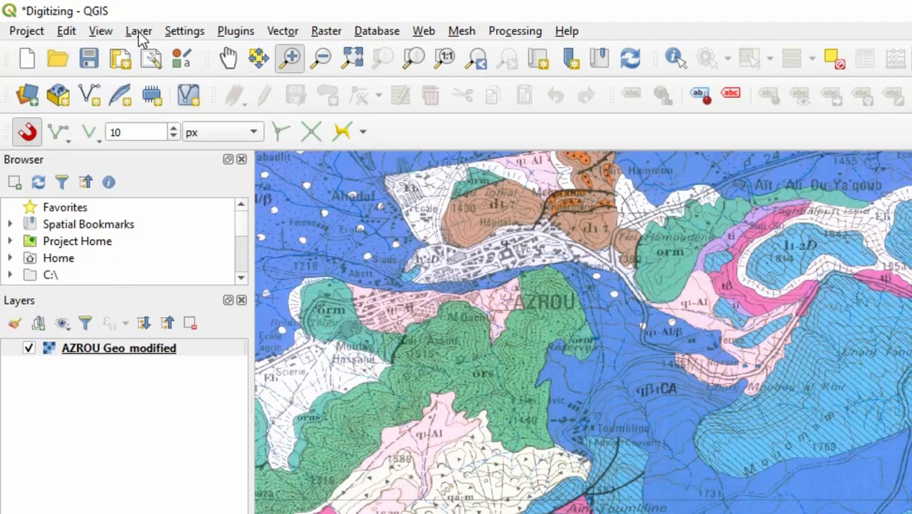
Start a new shapefile layer via Layer > Create Layer and focus its file name field
{"action": "left_click", "coordinate": [134, 31]}
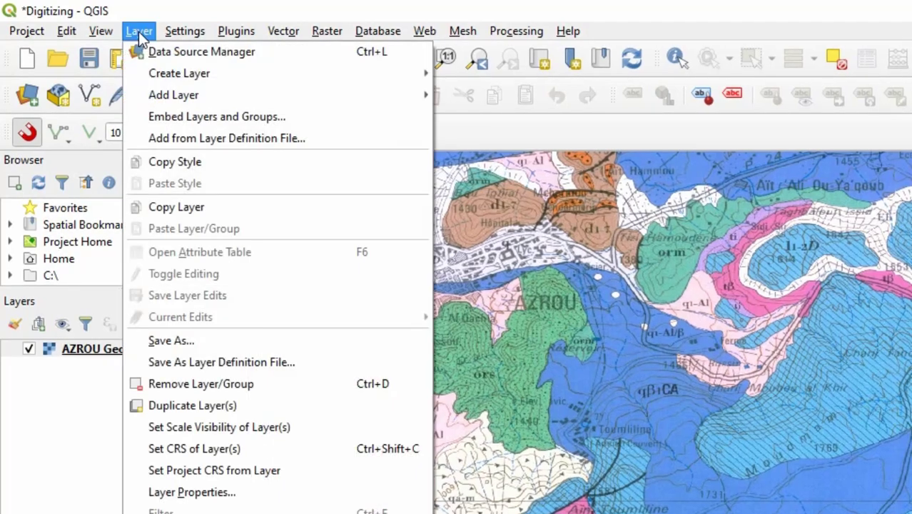
{"action": "mouse_move", "coordinate": [204, 81]}
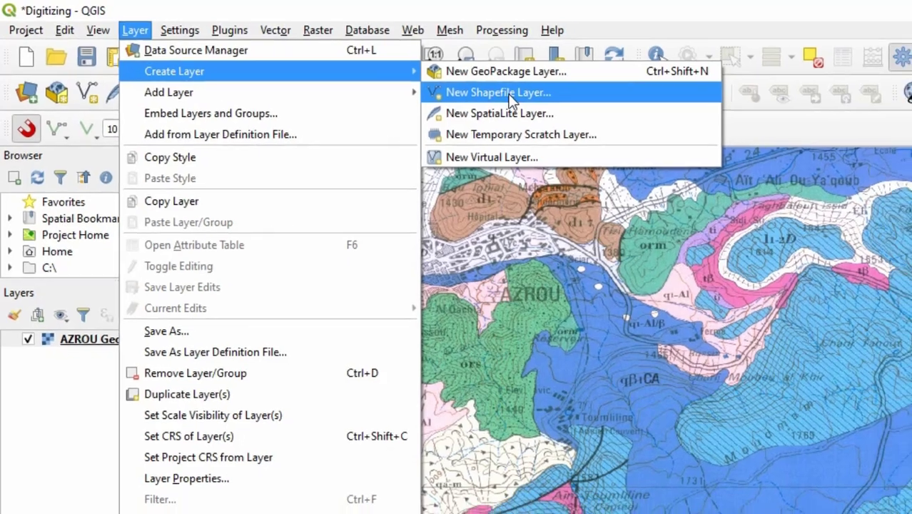
{"action": "left_click", "coordinate": [523, 97]}
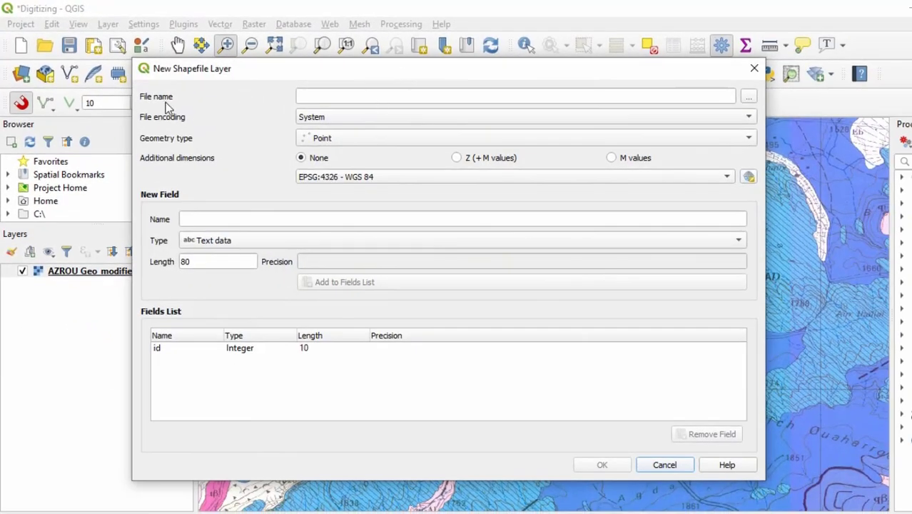
{"action": "left_click", "coordinate": [361, 95]}
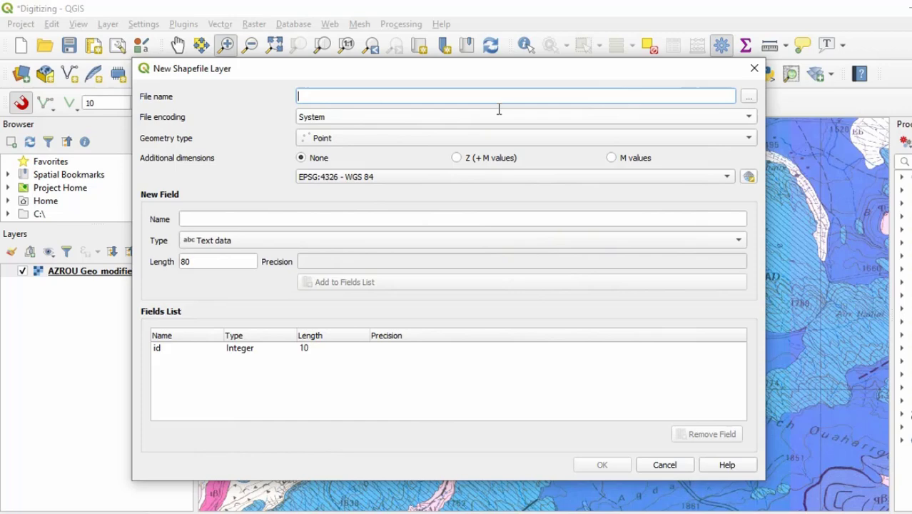
Save the new layer as Geology.shp in QGIS TUTORIALS, correcting the miscapitalised name
{"action": "left_click", "coordinate": [752, 100]}
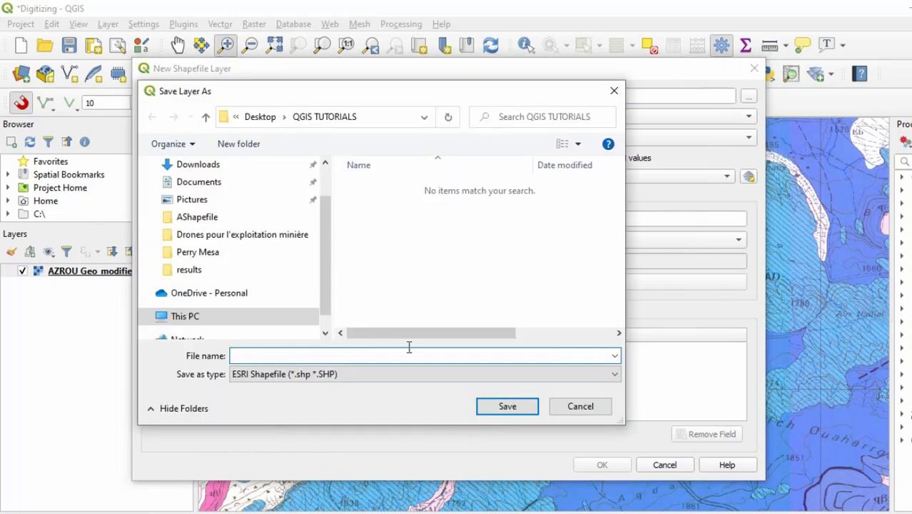
{"action": "type", "text": "gEOLOGY"}
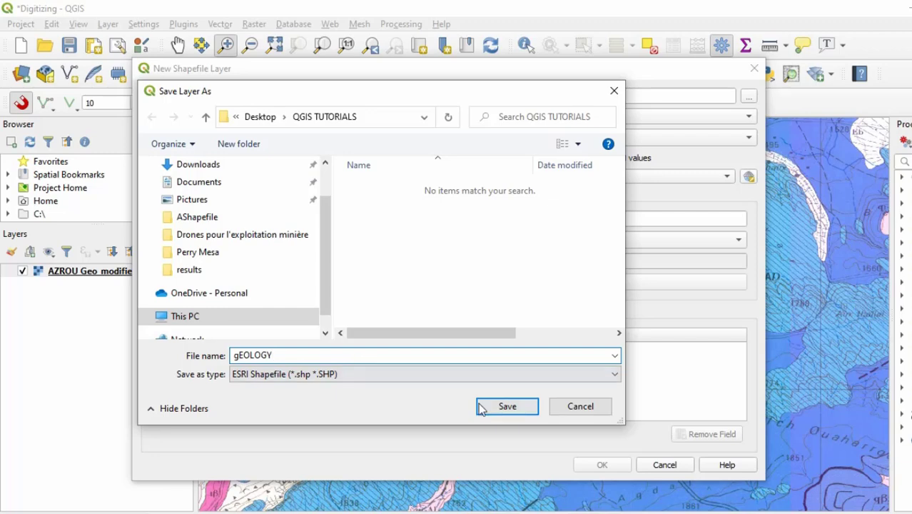
{"action": "left_click_drag", "start_coordinate": [319, 354], "coordinate": [228, 360]}
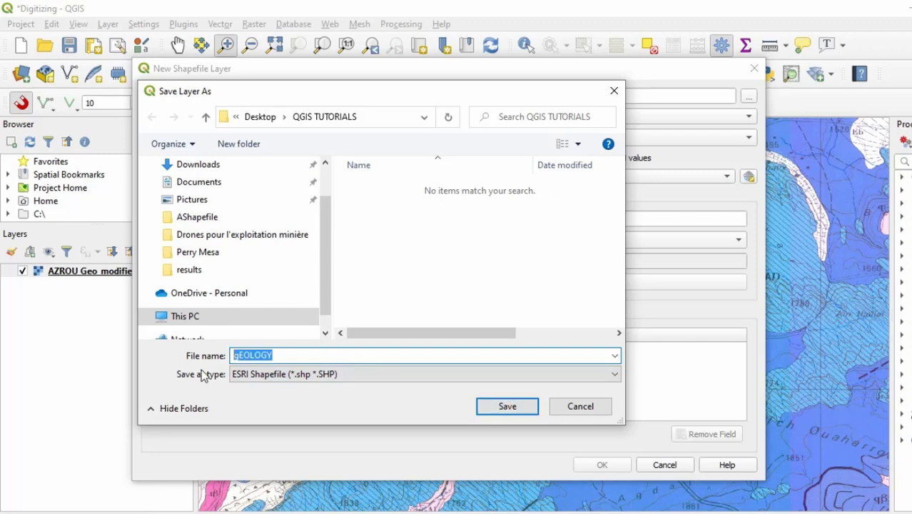
{"action": "type", "text": "Geology"}
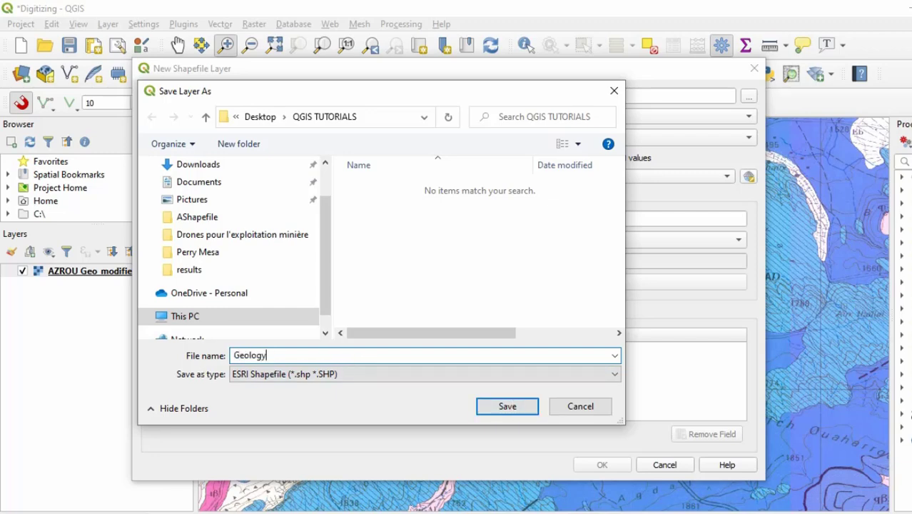
{"action": "left_click", "coordinate": [517, 409]}
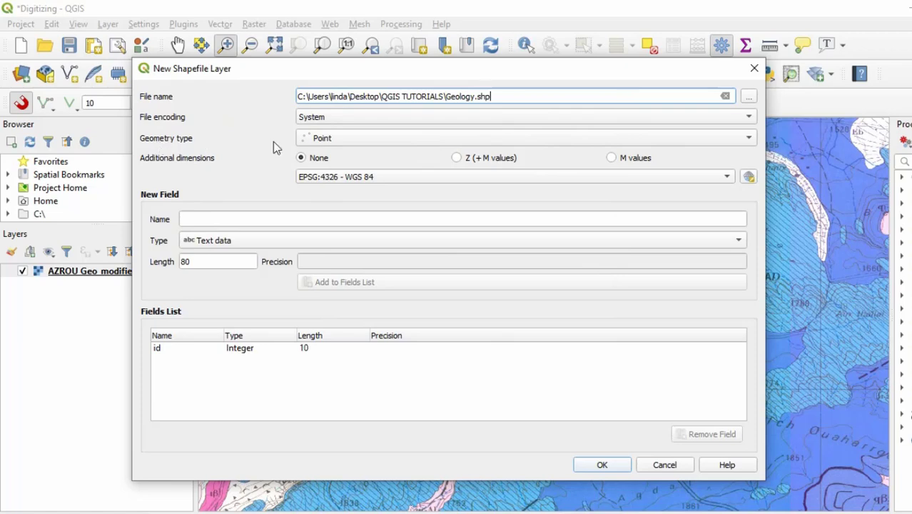
Change the new layer's geometry type from Point to Polygon
{"action": "left_click", "coordinate": [346, 140]}
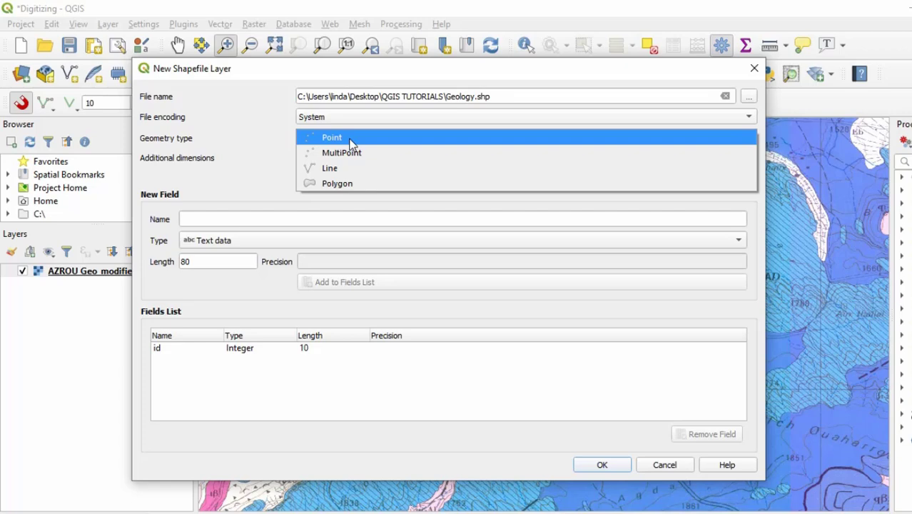
{"action": "left_click", "coordinate": [358, 184]}
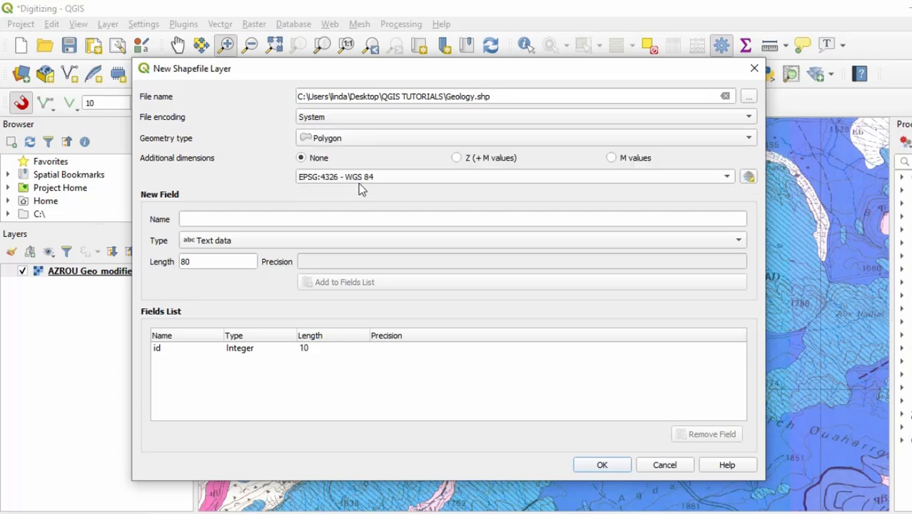
Add a Symbol text field with maximum length 10 to the fields list
{"action": "left_click", "coordinate": [194, 218]}
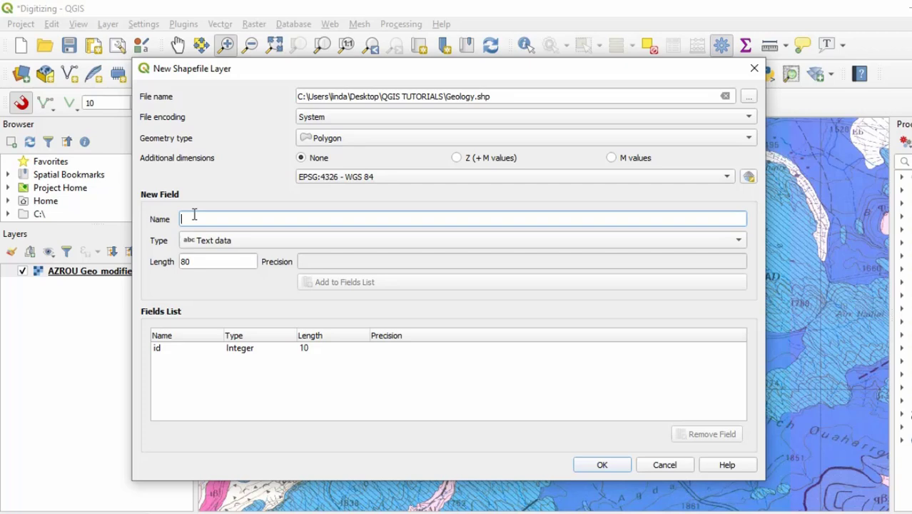
{"action": "type", "text": "Symbol"}
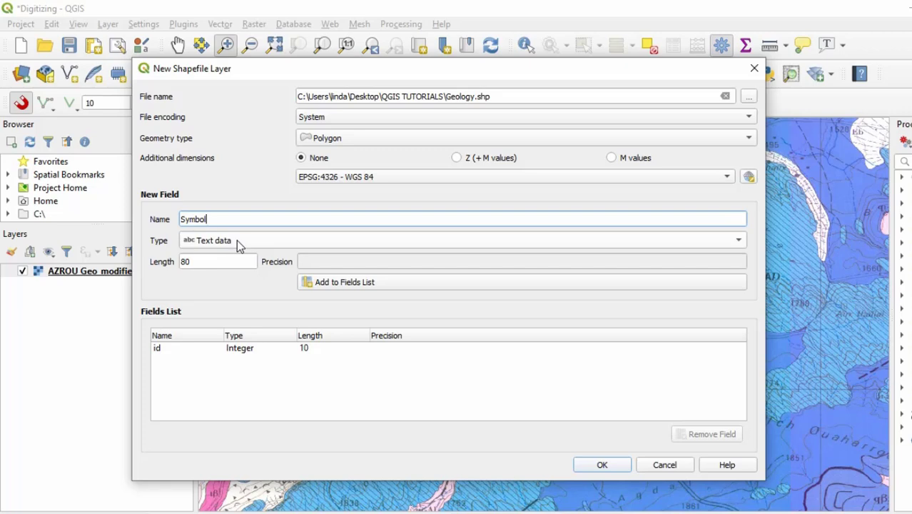
{"action": "left_click", "coordinate": [220, 260]}
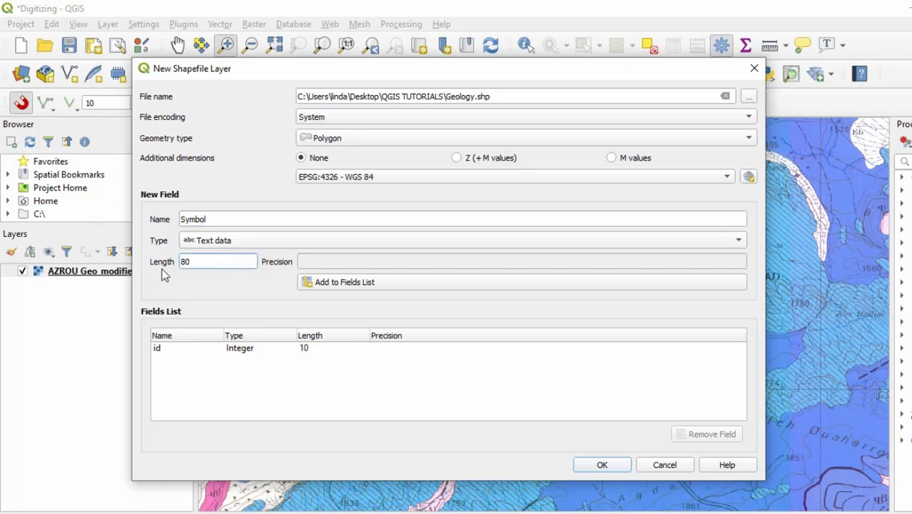
{"action": "key", "text": "BackSpace"}
{"action": "key", "text": "BackSpace"}
{"action": "type", "text": "10"}
{"action": "left_click", "coordinate": [364, 284]}
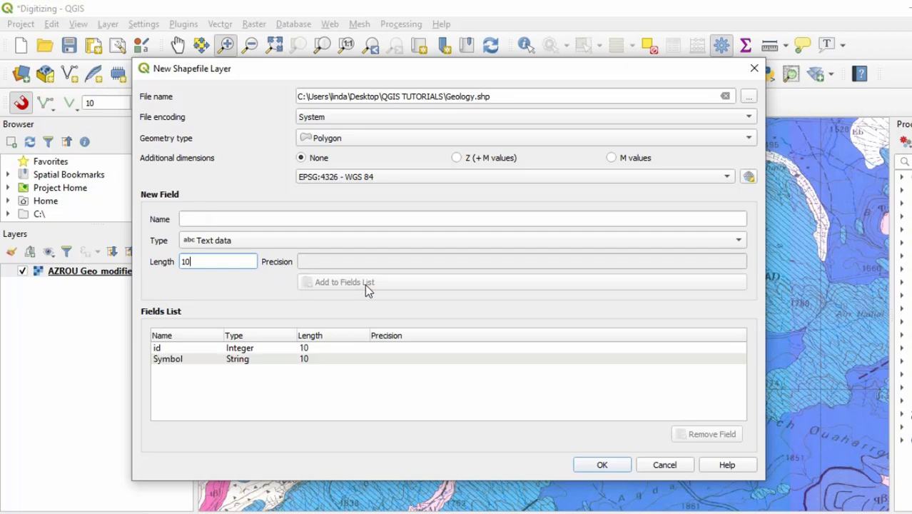
Add a Descriptio text field with maximum length 200 to the fields list
{"action": "left_click", "coordinate": [245, 221]}
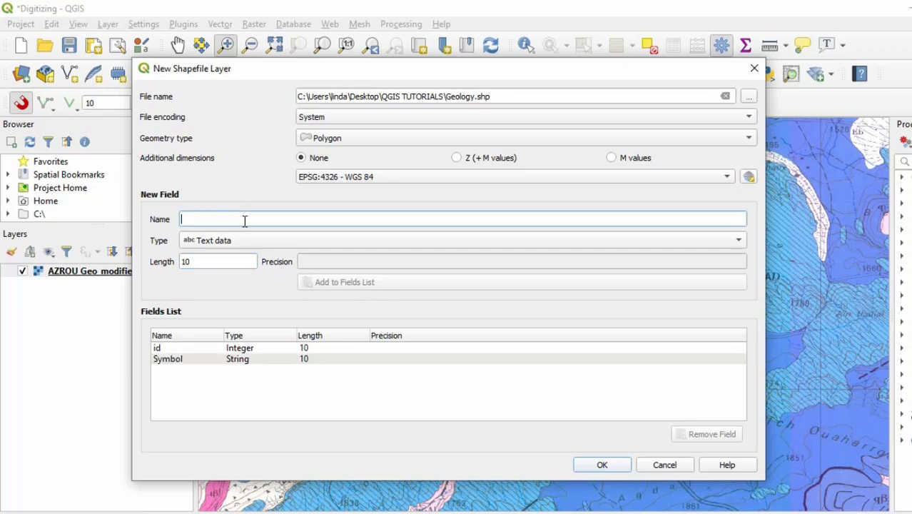
{"action": "type", "text": "Descr"}
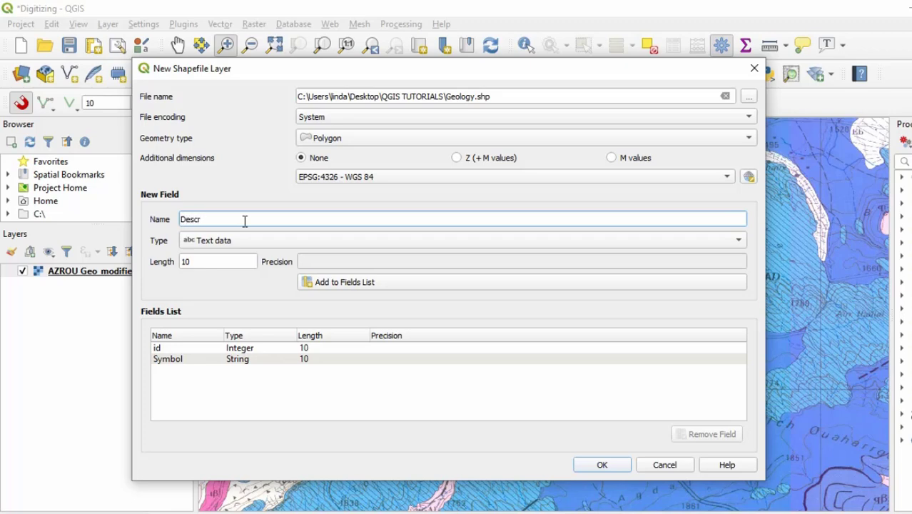
{"action": "type", "text": "iptio"}
{"action": "left_click_drag", "start_coordinate": [230, 266], "coordinate": [152, 270]}
{"action": "type", "text": "200"}
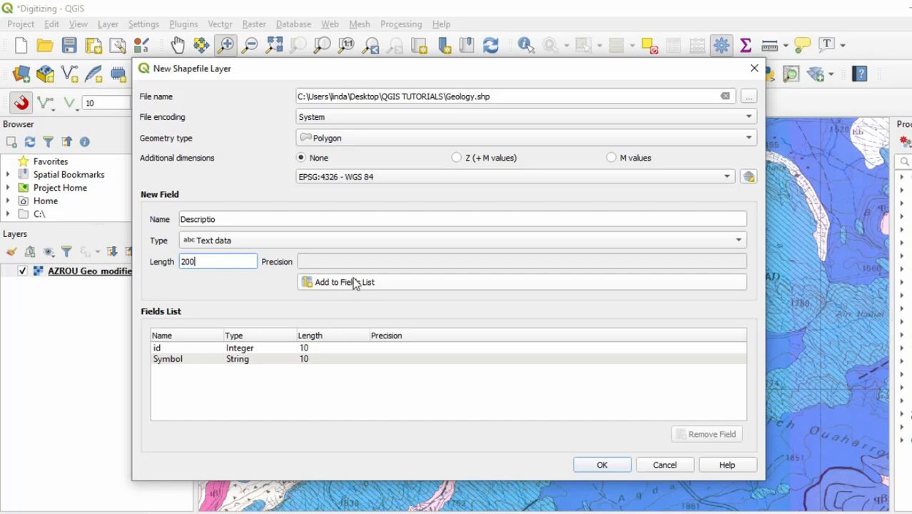
{"action": "left_click", "coordinate": [367, 287]}
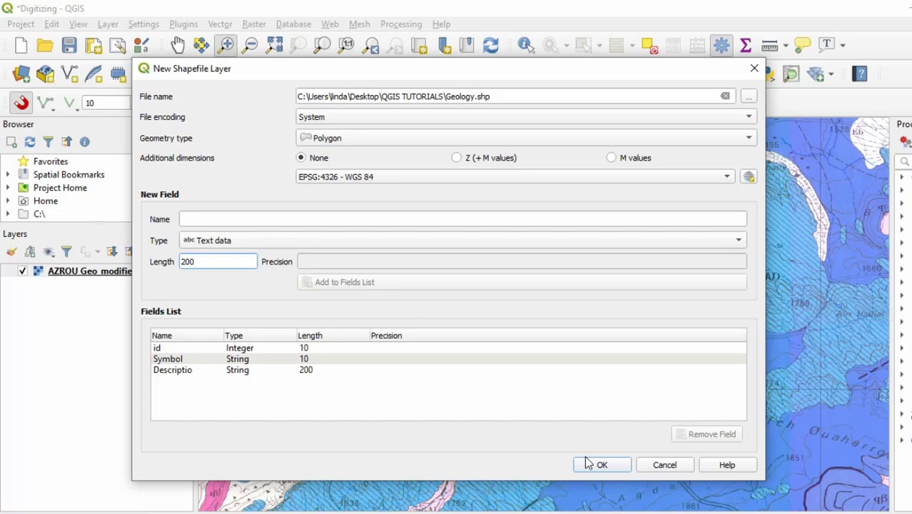
Create the empty Geology polygon layer and bring up the Settings menu
{"action": "left_click", "coordinate": [611, 464]}
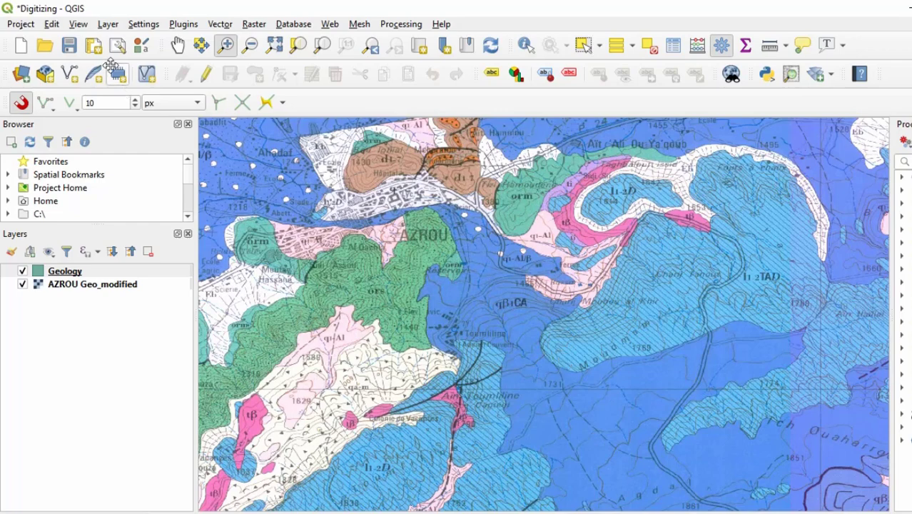
{"action": "left_click", "coordinate": [145, 26]}
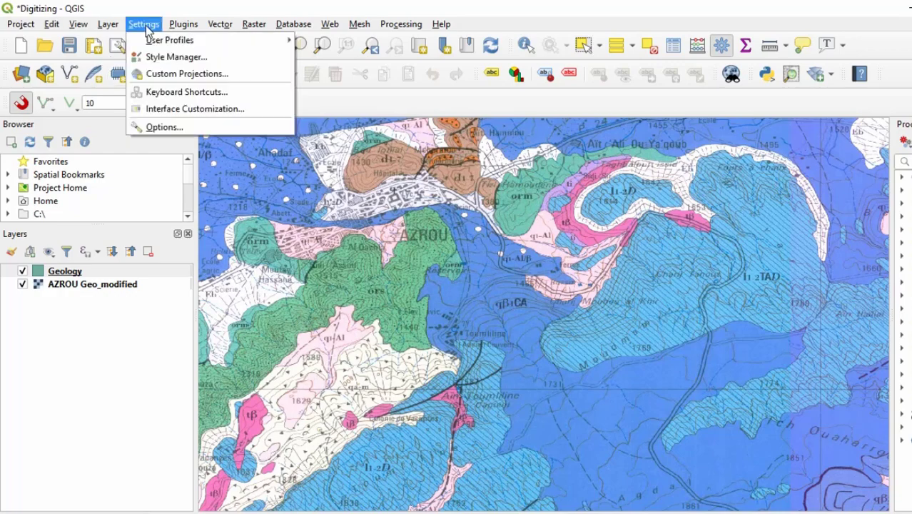
In Digitizing options, disable snapping tooltips, keep map units for tolerance, and apply
{"action": "left_click", "coordinate": [193, 130]}
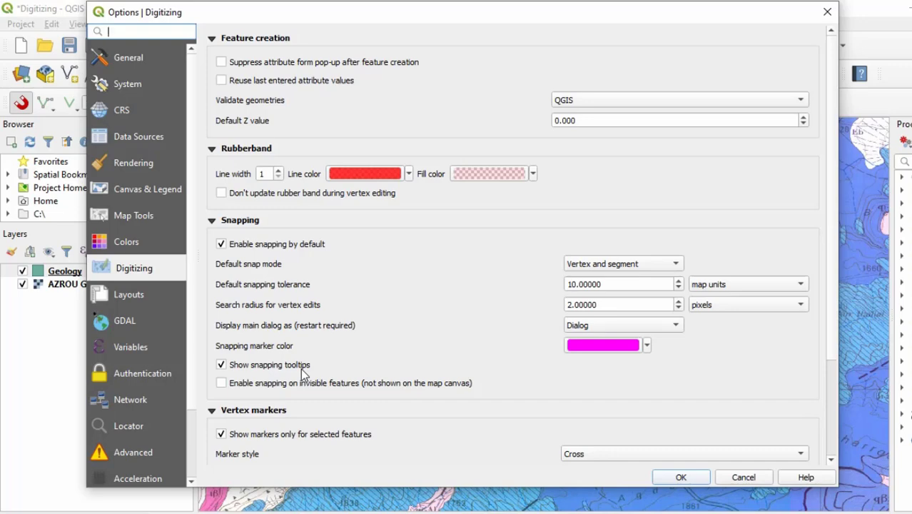
{"action": "left_click", "coordinate": [222, 366]}
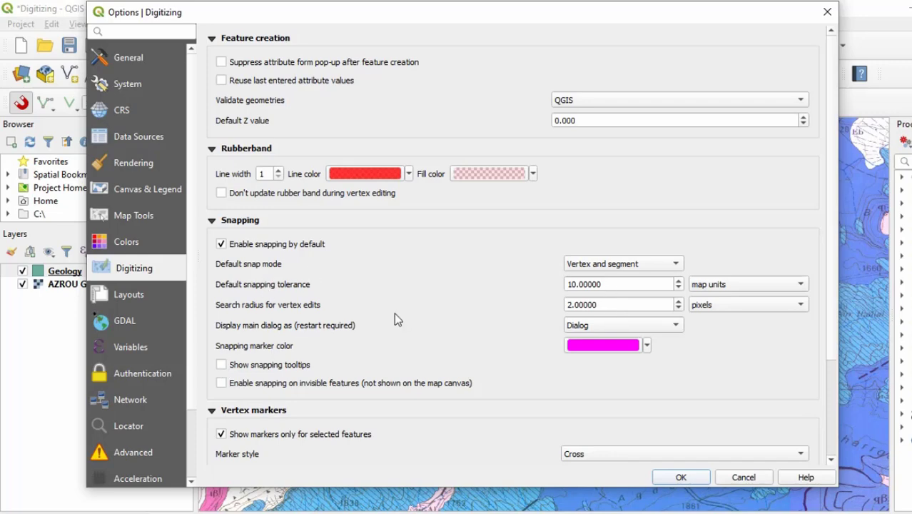
{"action": "left_click", "coordinate": [638, 286]}
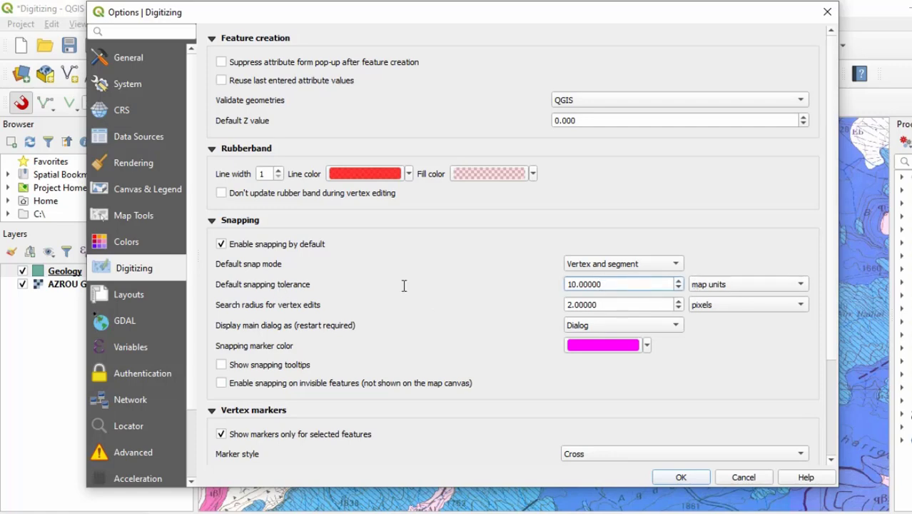
{"action": "left_click", "coordinate": [606, 284]}
{"action": "left_click", "coordinate": [731, 284]}
{"action": "left_click", "coordinate": [731, 284]}
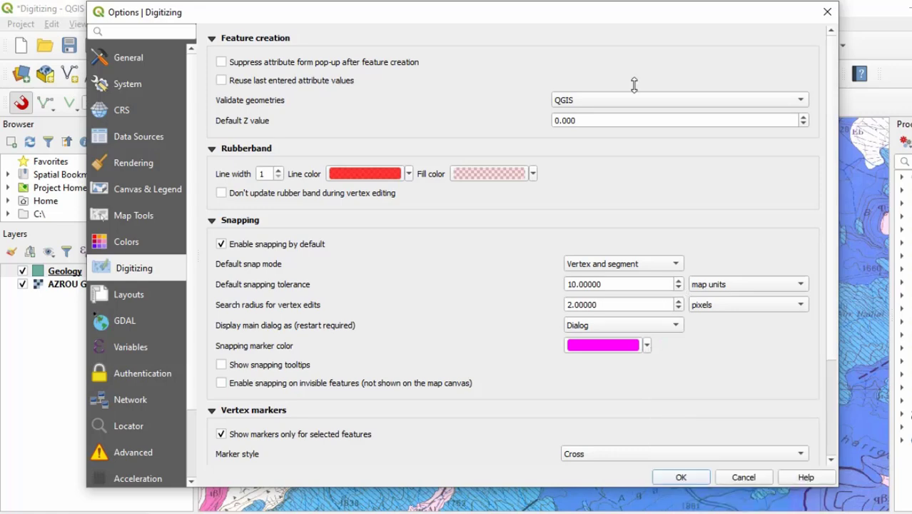
{"action": "left_click_drag", "start_coordinate": [639, 15], "coordinate": [574, 16]}
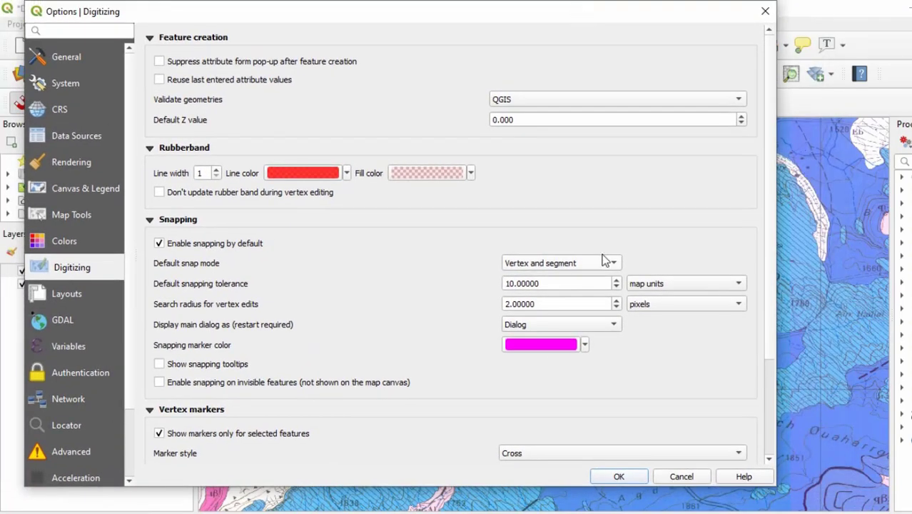
{"action": "left_click", "coordinate": [618, 477]}
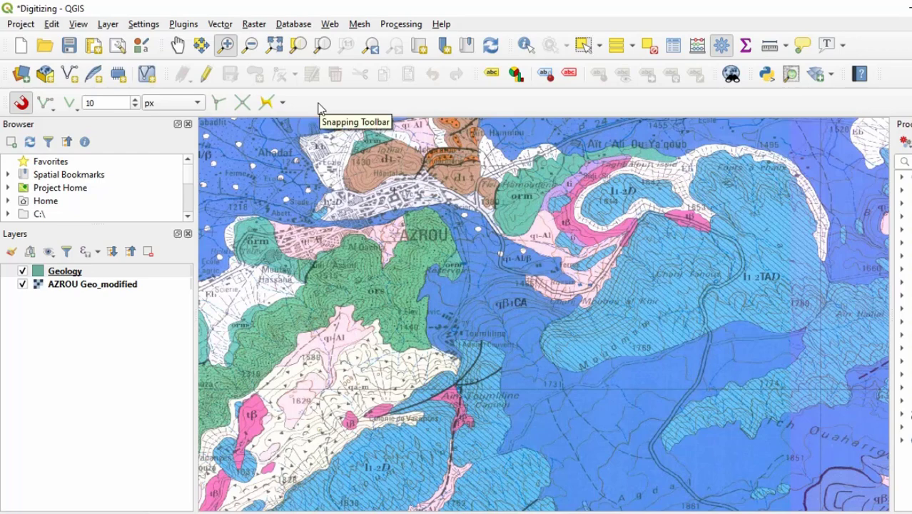
{"action": "left_click", "coordinate": [189, 26]}
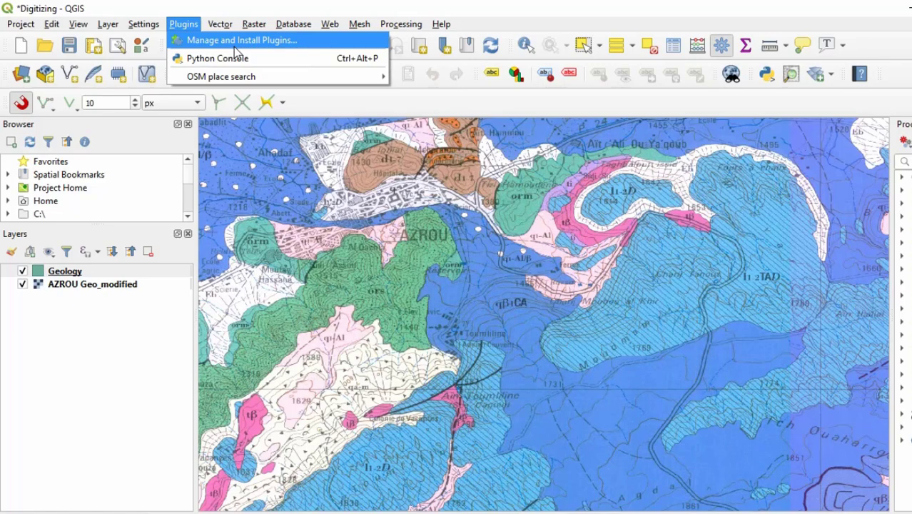
{"action": "left_click", "coordinate": [367, 105]}
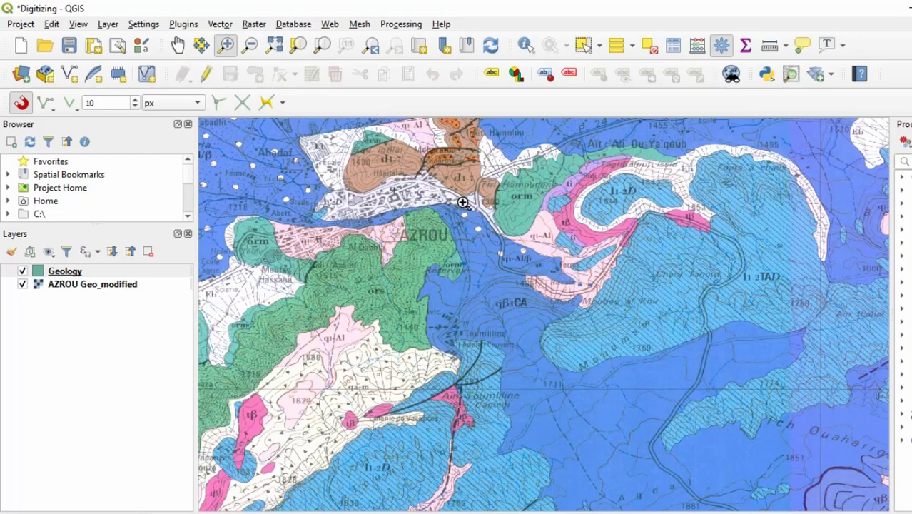
Zoom into the orm and d1-7 units north of Azrou and start editing the Geology layer
{"action": "key", "text": "Up"}
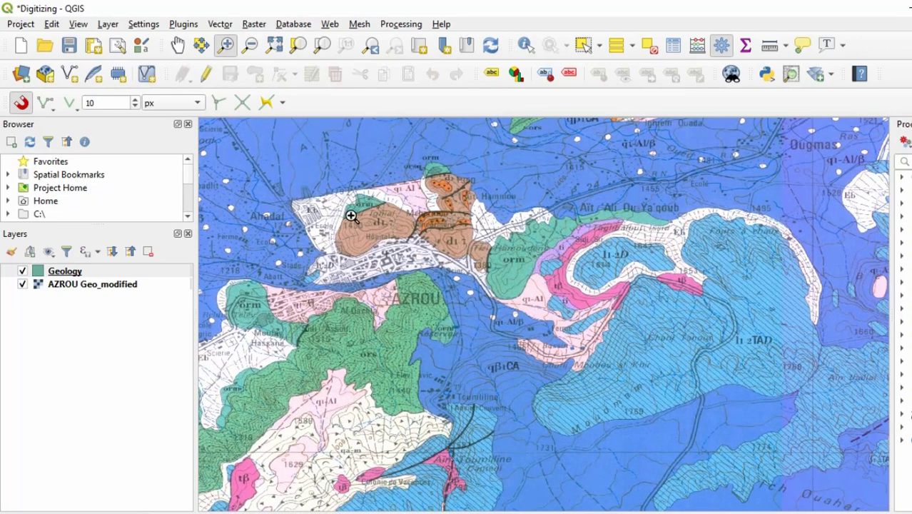
{"action": "left_click_drag", "start_coordinate": [321, 183], "coordinate": [427, 261]}
{"action": "left_click_drag", "start_coordinate": [482, 236], "coordinate": [364, 203]}
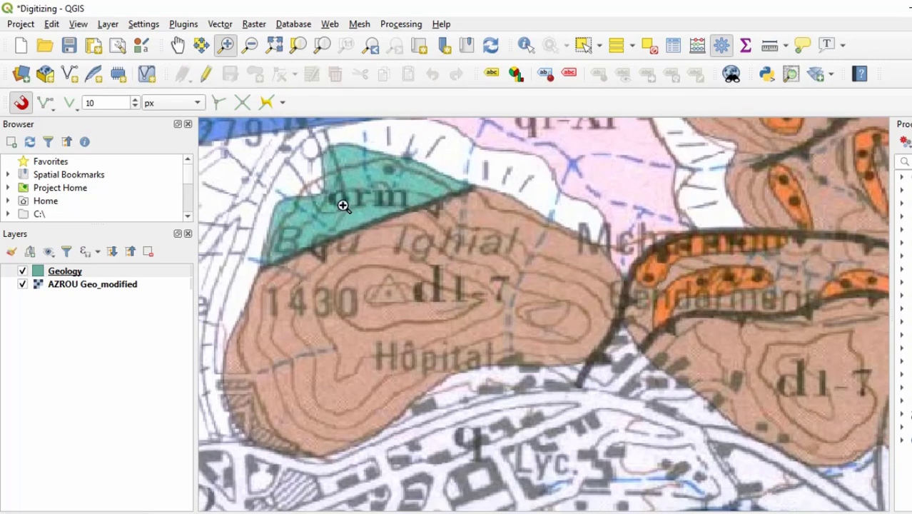
{"action": "left_click", "coordinate": [73, 272]}
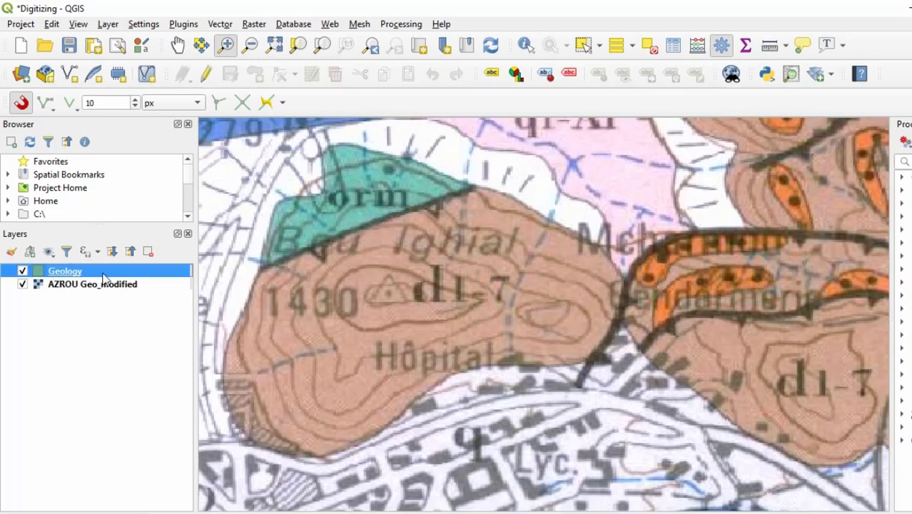
{"action": "left_click", "coordinate": [209, 75]}
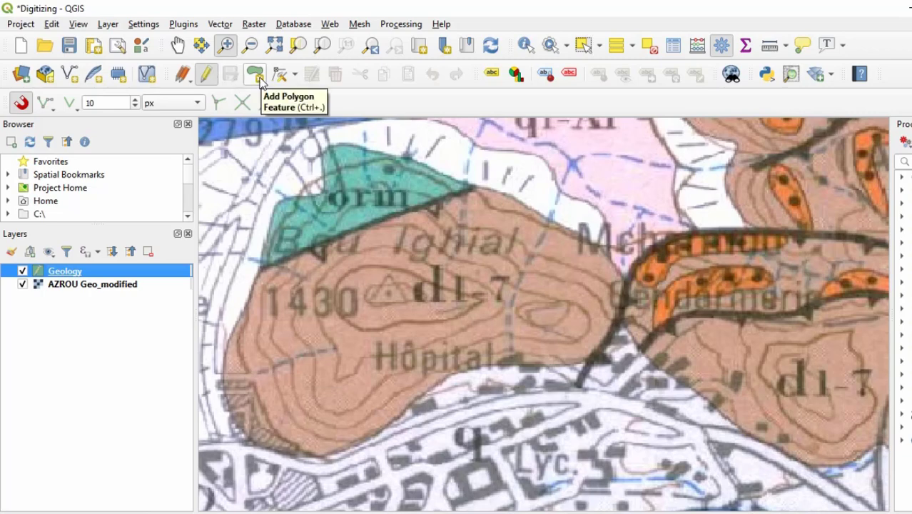
Place eight polygon vertices around the teal orm patch, following its d1-7 boundary
{"action": "left_click", "coordinate": [255, 74]}
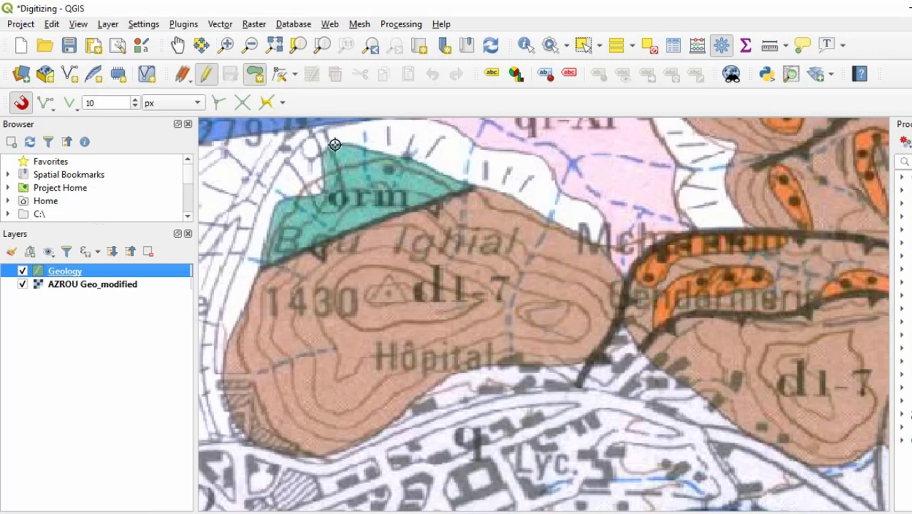
{"action": "left_click", "coordinate": [308, 194]}
{"action": "left_click", "coordinate": [277, 206]}
{"action": "left_click", "coordinate": [259, 264]}
{"action": "left_click", "coordinate": [312, 249]}
{"action": "left_click", "coordinate": [389, 215]}
{"action": "left_click", "coordinate": [455, 185]}
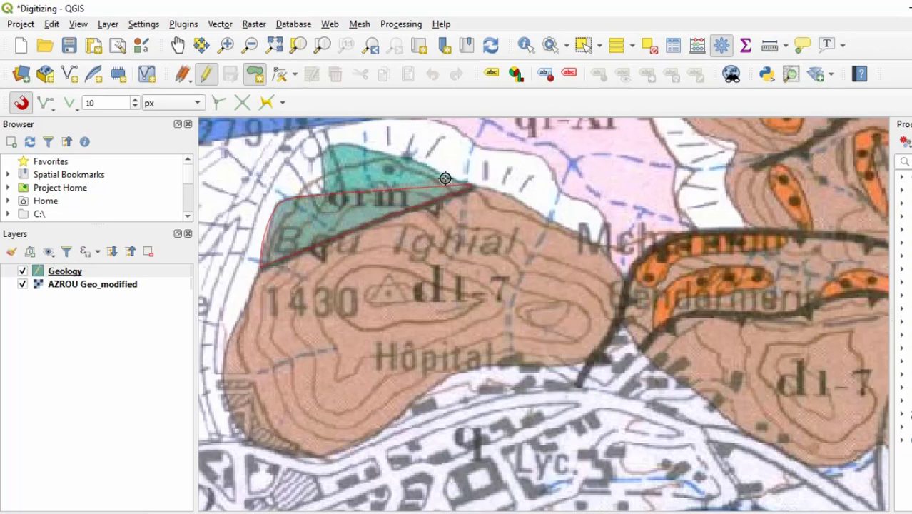
{"action": "left_click", "coordinate": [335, 143]}
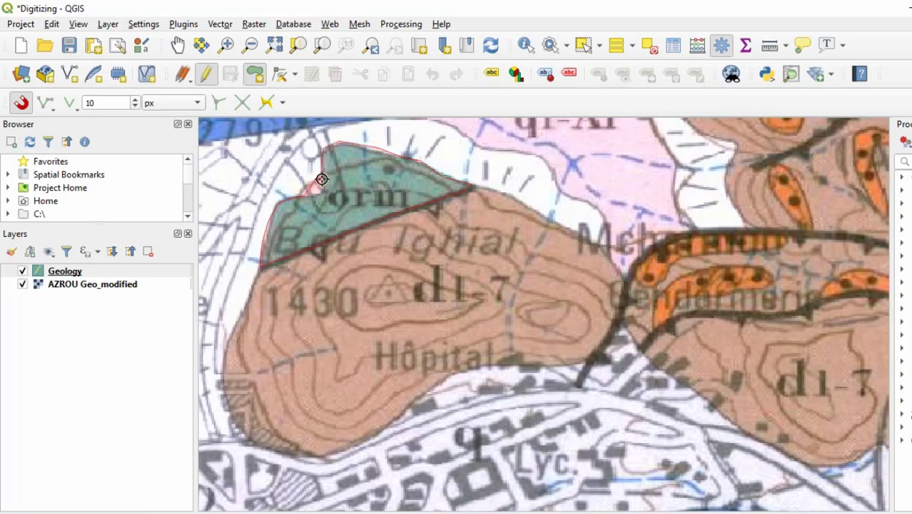
{"action": "left_click", "coordinate": [322, 180]}
Finish the orm polygon and save it with its Symbol attribute set to Orm
{"action": "right_click", "coordinate": [311, 196]}
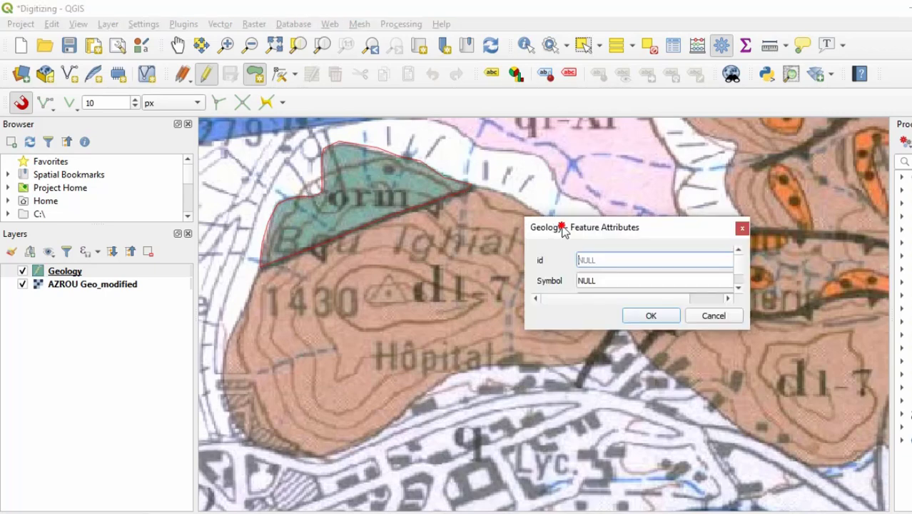
{"action": "mouse_move", "coordinate": [561, 231]}
{"action": "left_mouse_down"}
{"action": "mouse_move", "coordinate": [378, 234]}
{"action": "mouse_move", "coordinate": [337, 248]}
{"action": "mouse_move", "coordinate": [336, 274]}
{"action": "left_mouse_up"}
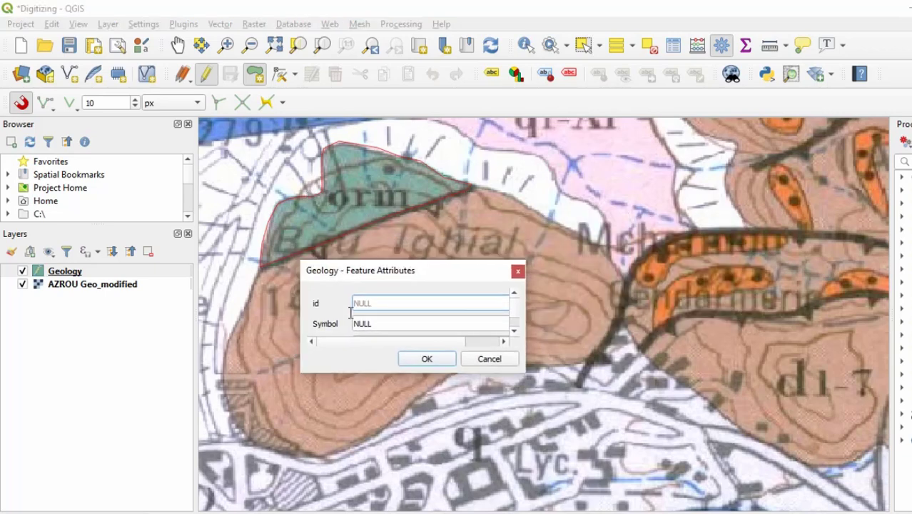
{"action": "left_click", "coordinate": [391, 323]}
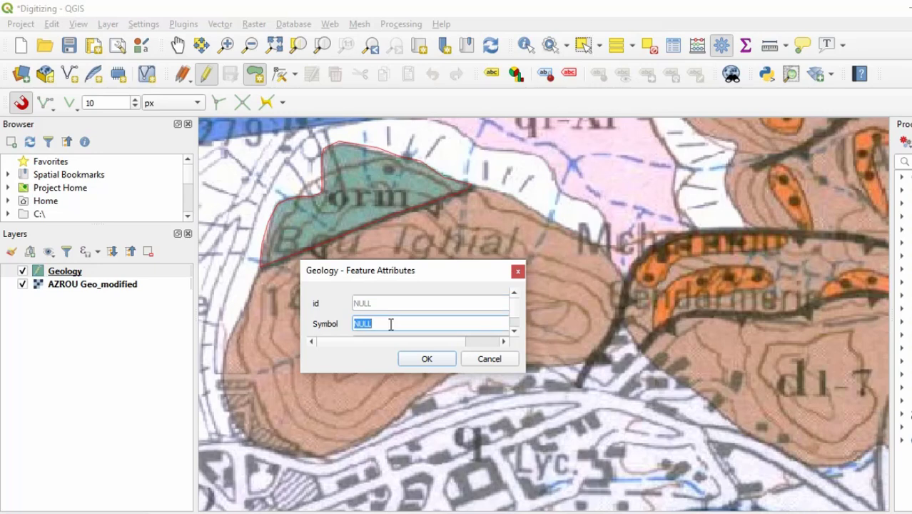
{"action": "type", "text": "Orm"}
{"action": "left_click", "coordinate": [514, 330]}
{"action": "scroll", "coordinate": [518, 310], "scroll_direction": "up", "scroll_amount": 1}
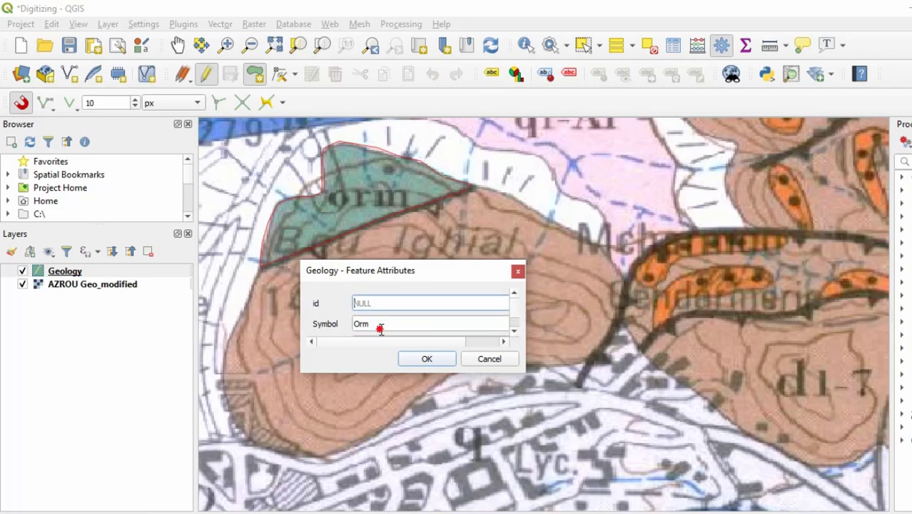
{"action": "left_click_drag", "start_coordinate": [379, 327], "coordinate": [339, 342]}
{"action": "left_click", "coordinate": [435, 358]}
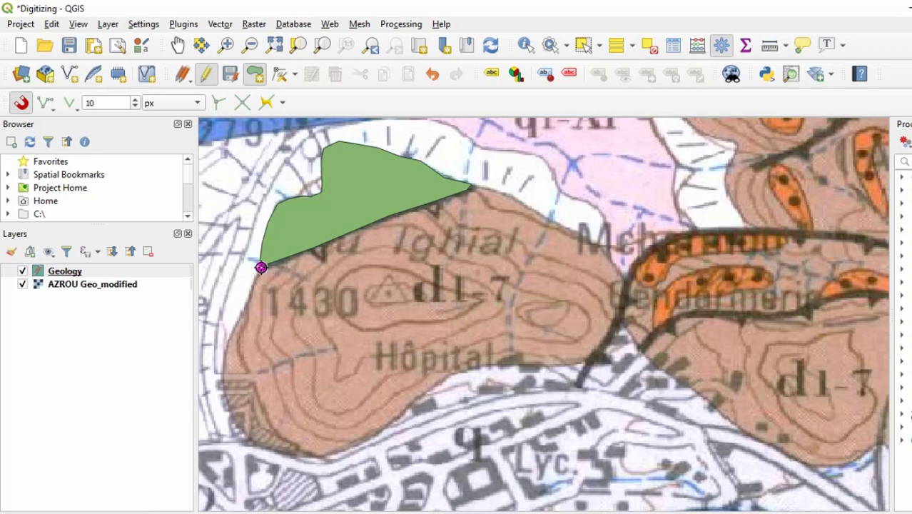
Start the d1-7 polygon at the shared corner and snap a vertex to the orm polygon's eastern tip
{"action": "left_click", "coordinate": [261, 267]}
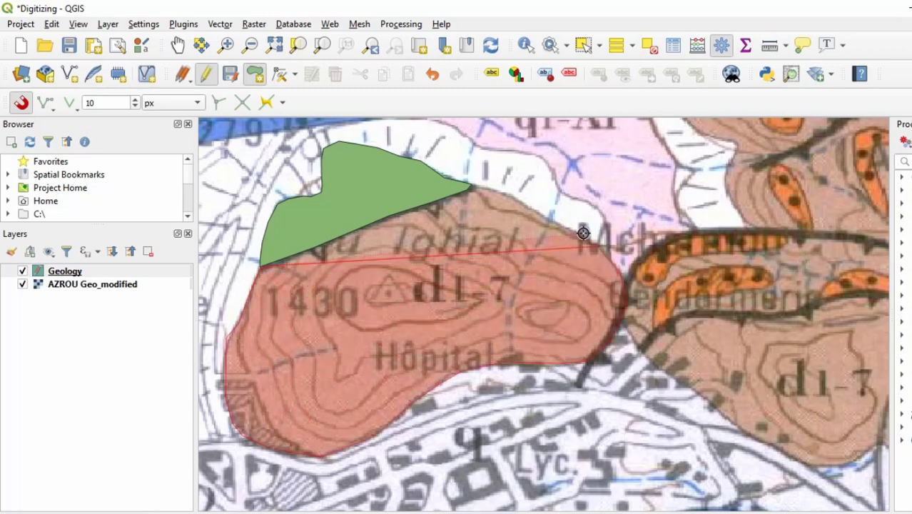
{"action": "left_click", "coordinate": [475, 186]}
{"action": "right_click", "coordinate": [475, 185]}
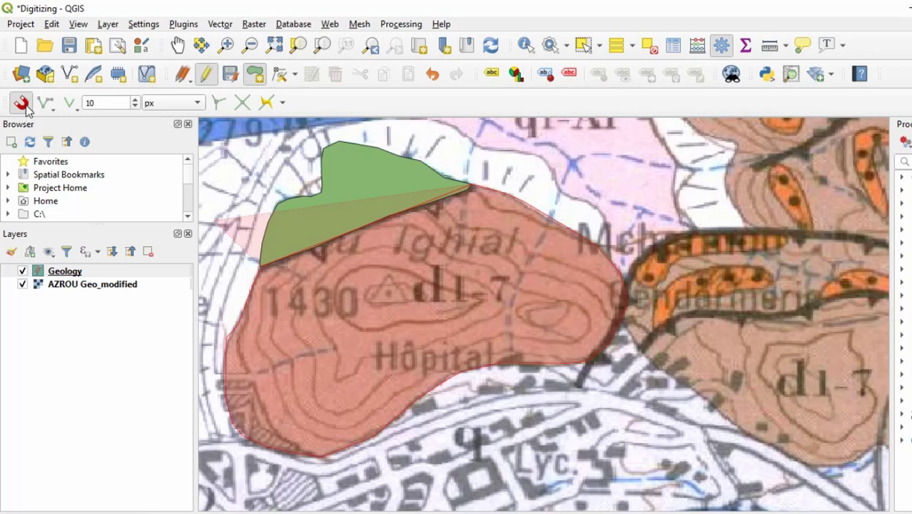
With tracing enabled, follow the shared orm–d1-7 edge to its western end
{"action": "left_click", "coordinate": [267, 104]}
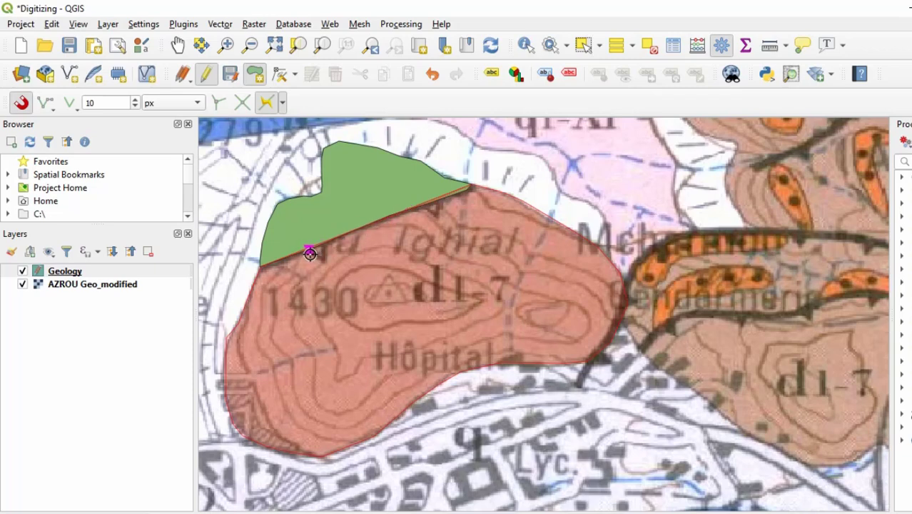
{"action": "left_click_drag", "start_coordinate": [310, 254], "coordinate": [387, 223]}
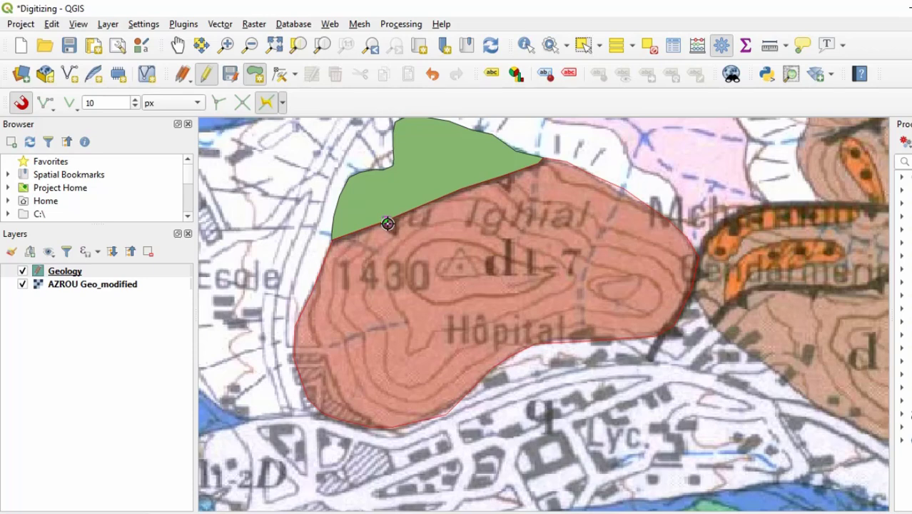
{"action": "left_click", "coordinate": [388, 223]}
{"action": "left_click", "coordinate": [355, 236]}
Finish the d1-7 outline and replace the NULL Symbol value with d17 in the attribute form
{"action": "right_click", "coordinate": [355, 236]}
{"action": "left_click_drag", "start_coordinate": [417, 277], "coordinate": [575, 342]}
{"action": "left_click", "coordinate": [554, 385]}
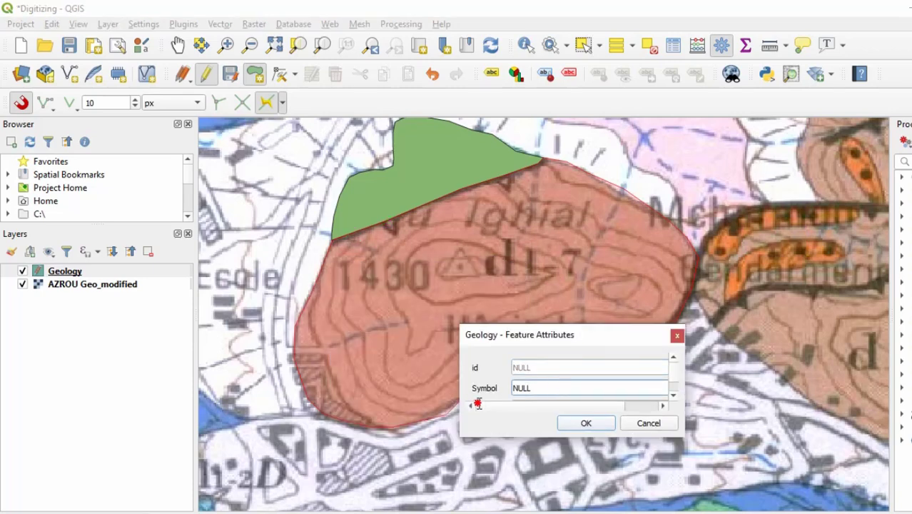
{"action": "double_click", "coordinate": [515, 387]}
{"action": "type", "text": "d17"}
{"action": "left_click", "coordinate": [600, 424]}
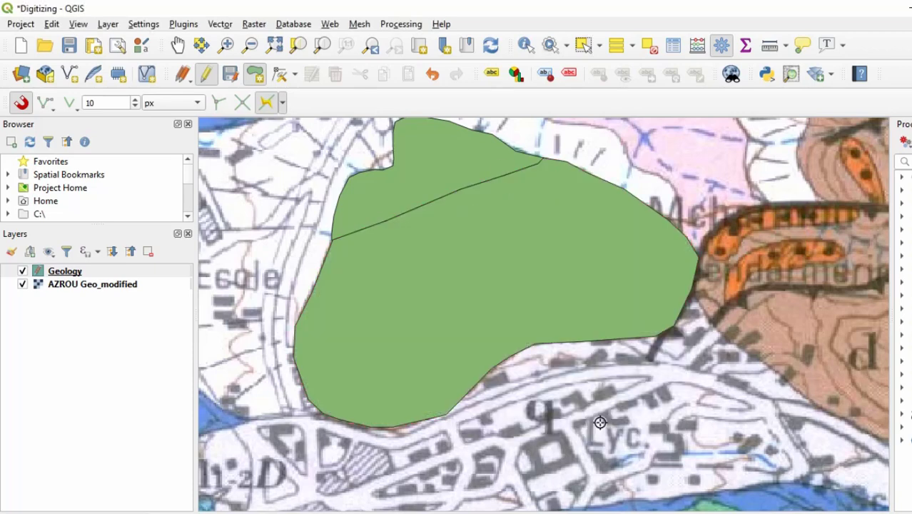
{"action": "left_click_drag", "start_coordinate": [719, 348], "coordinate": [607, 325]}
{"action": "scroll", "coordinate": [610, 321], "scroll_direction": "down", "scroll_amount": 2}
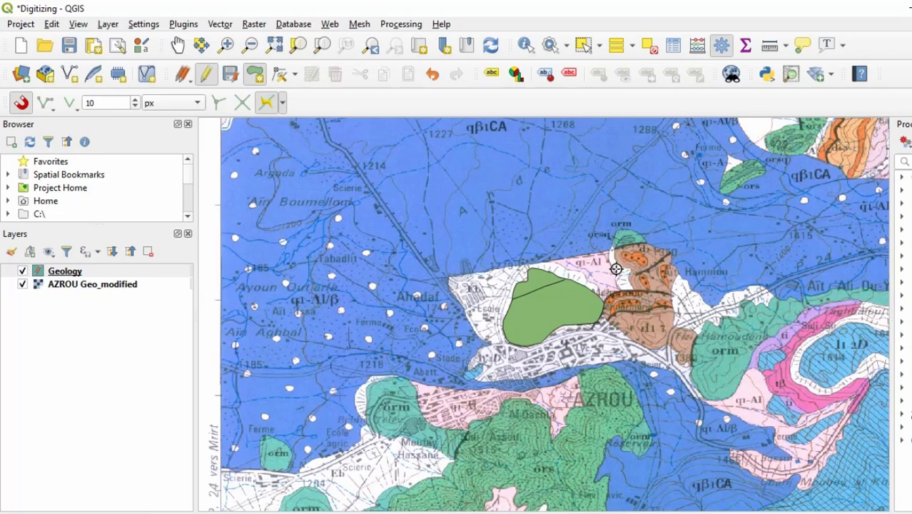
{"action": "scroll", "coordinate": [616, 268], "scroll_direction": "up", "scroll_amount": 1}
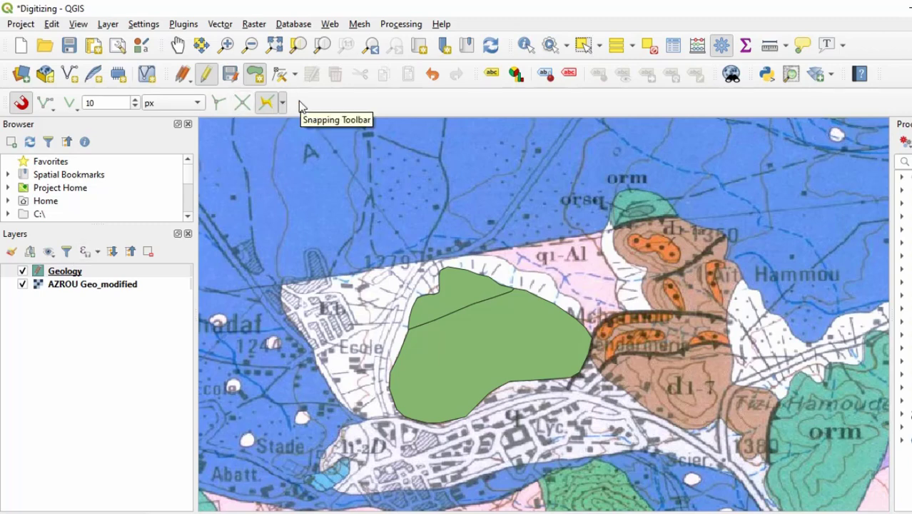
{"action": "left_click_drag", "start_coordinate": [687, 335], "coordinate": [611, 298]}
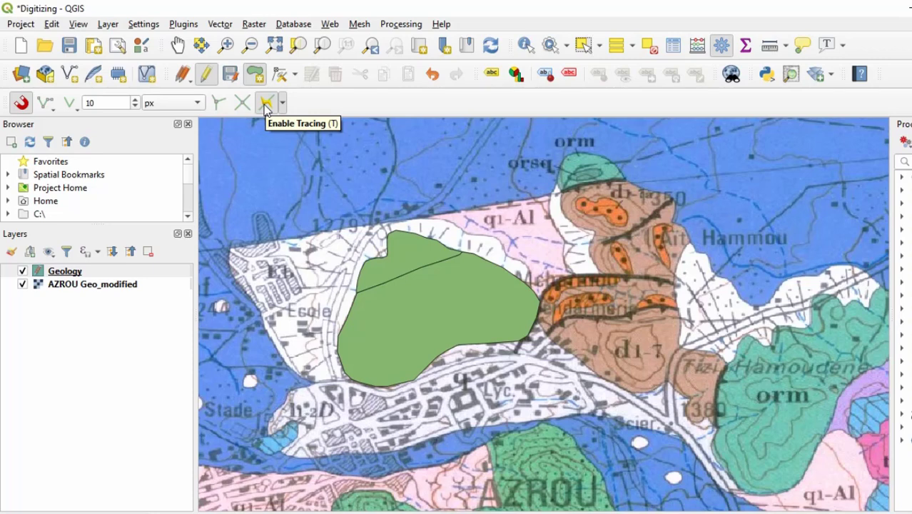
Switch the snapping mode to Vertex and Segment
{"action": "left_click", "coordinate": [69, 103]}
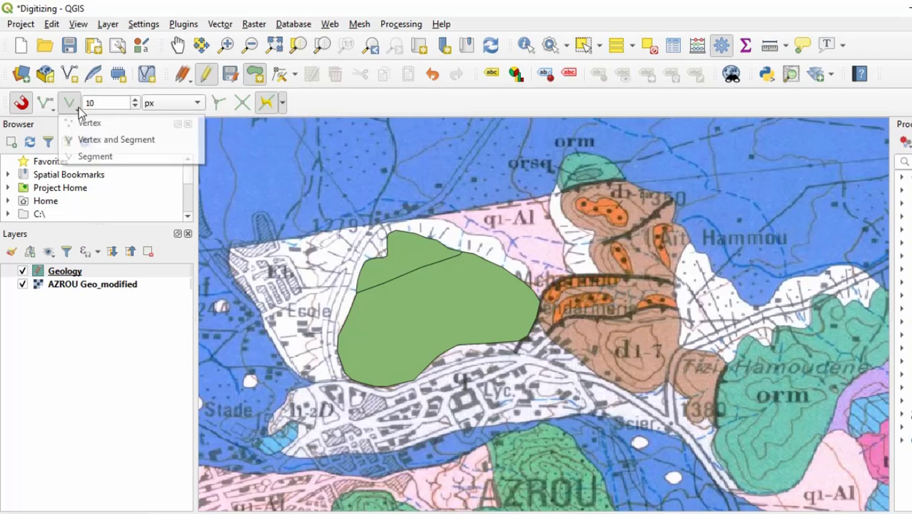
{"action": "left_click", "coordinate": [112, 142]}
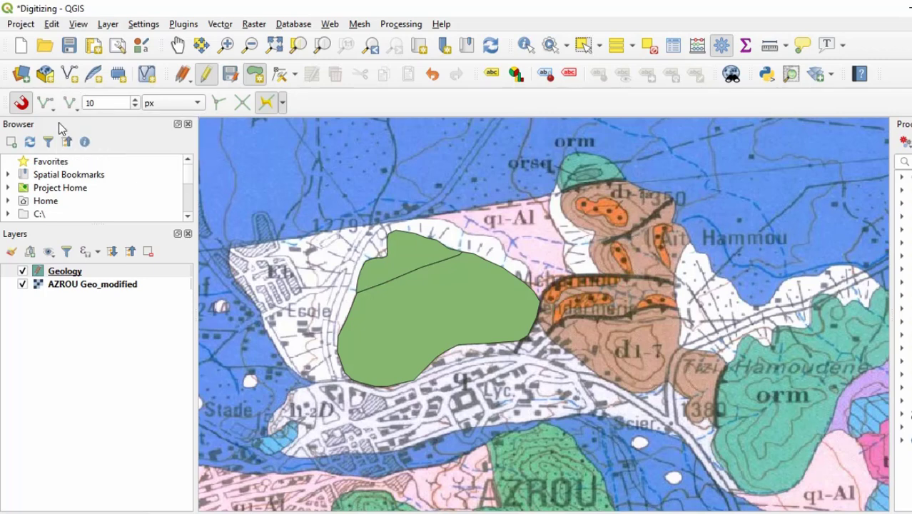